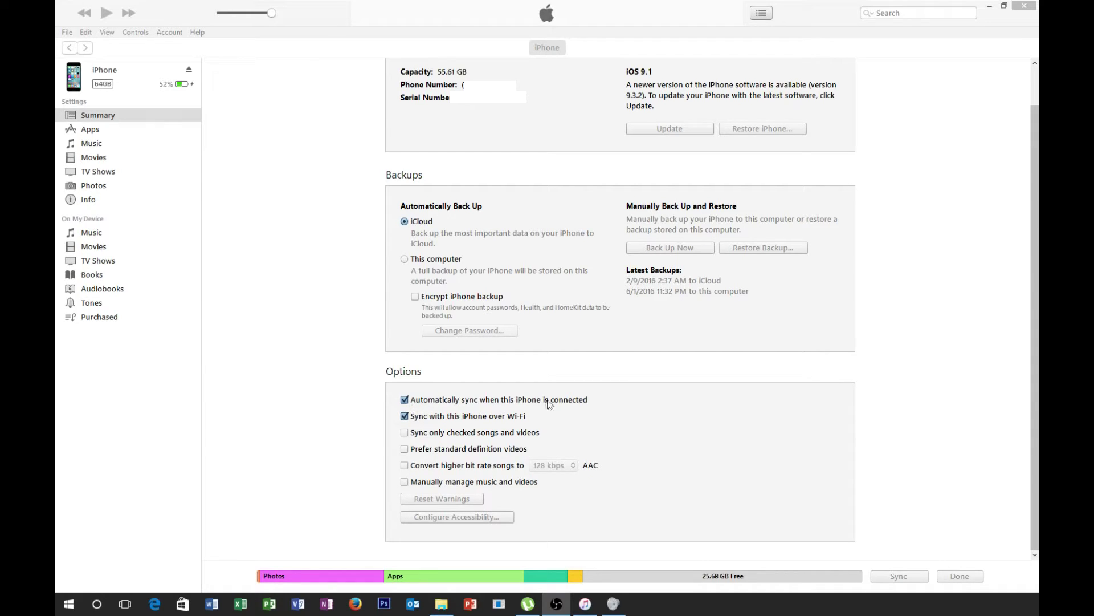
# - Uncheck 'Automatically sync when this iPhone is connected' and choose 'This computer' for automatic backups
pyautogui.click(405, 401)
pyautogui.click(404, 400)
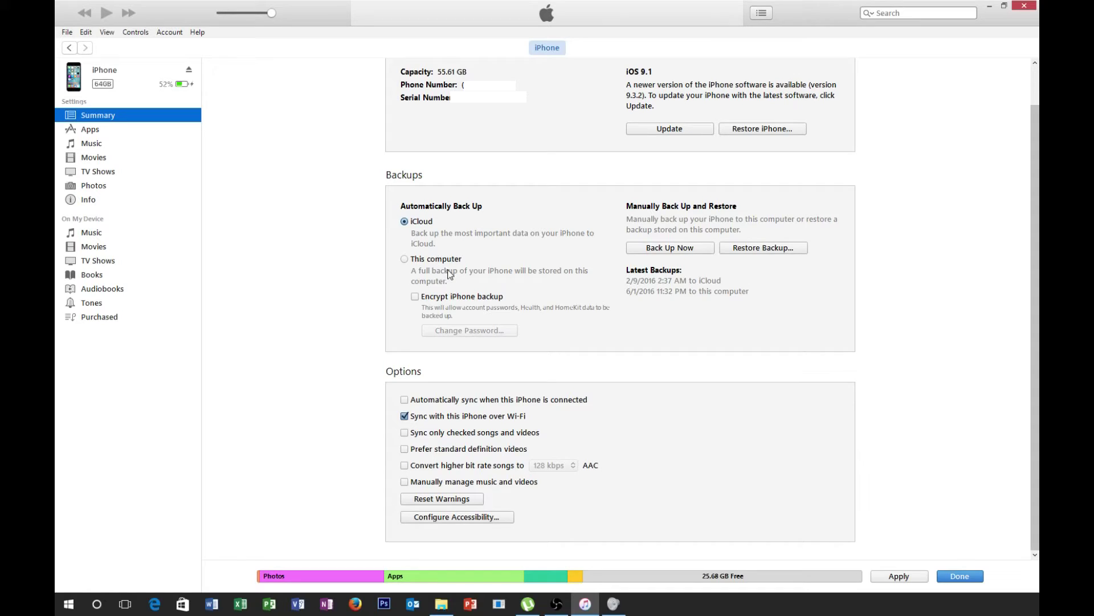
pyautogui.click(414, 262)
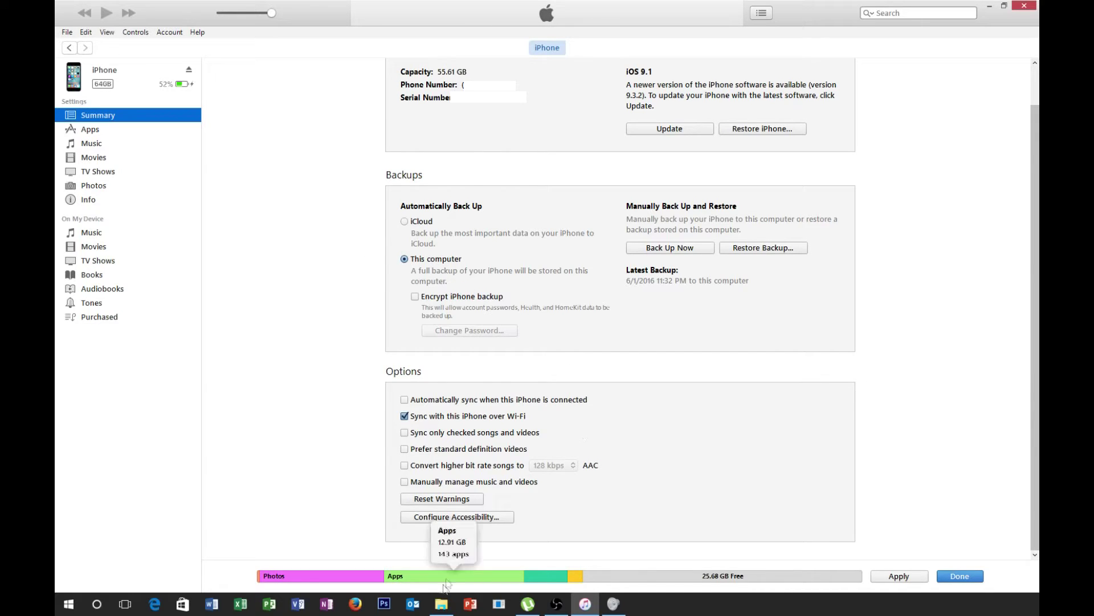
# - Open File Explorer from the taskbar
pyautogui.click(442, 604)
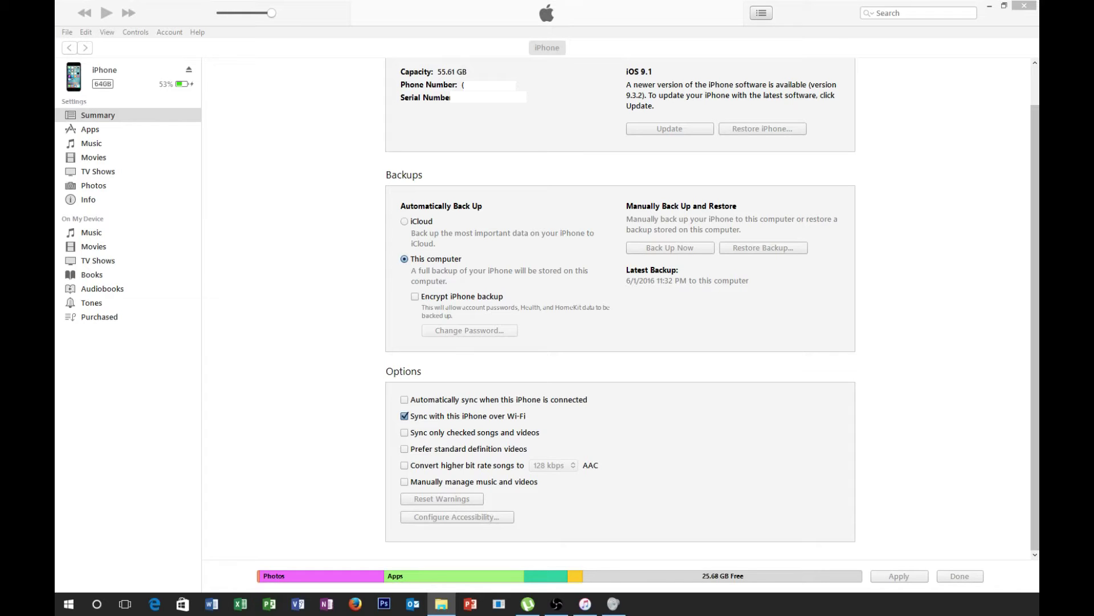
# - Centre the MobileSync Backup window, widen the Name column, and open the iPhone's backup folder
pyautogui.moveTo(743, 103); pyautogui.dragTo(566, 79)
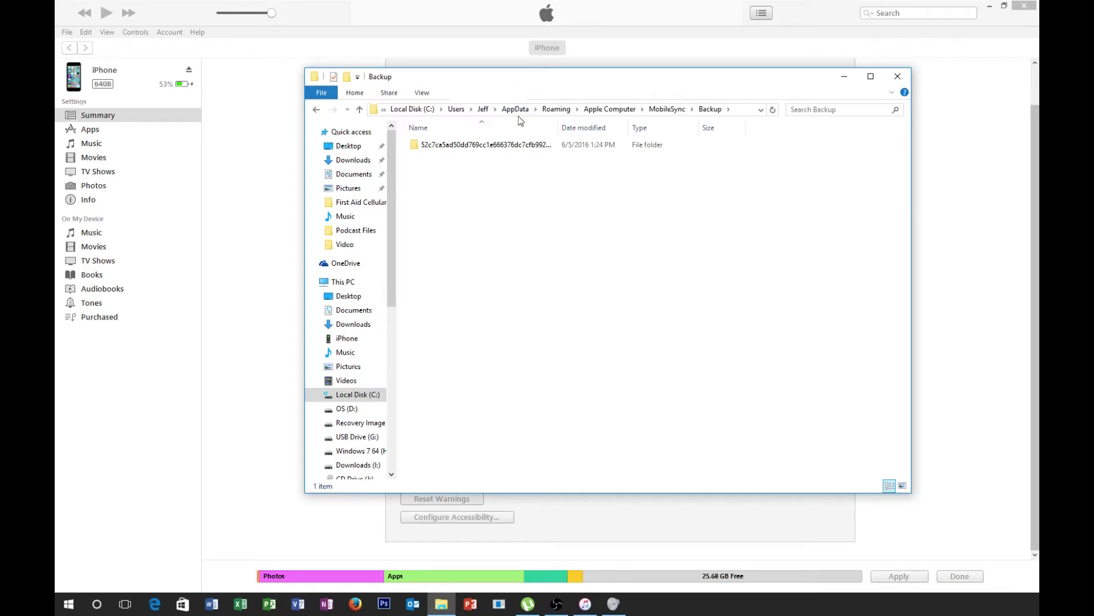
pyautogui.click(421, 93)
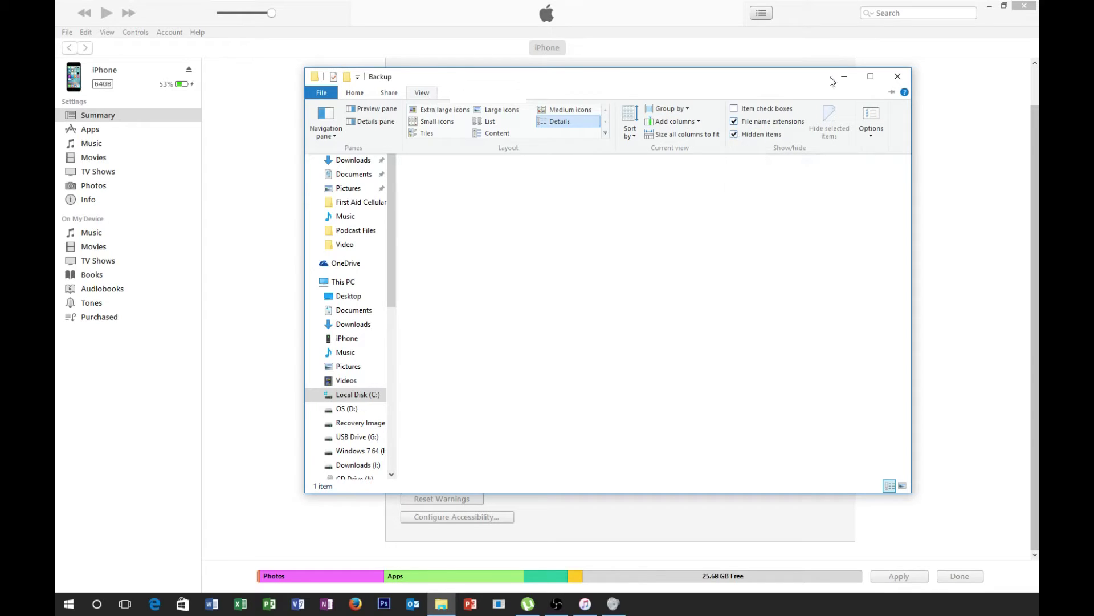
pyautogui.click(421, 92)
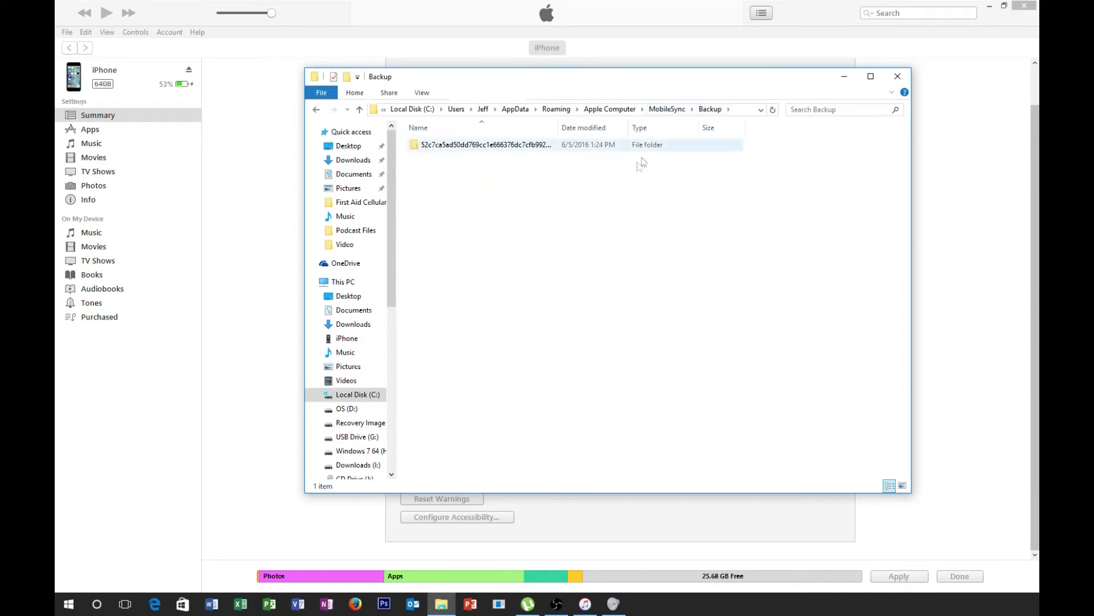
pyautogui.moveTo(558, 127); pyautogui.dragTo(641, 127)
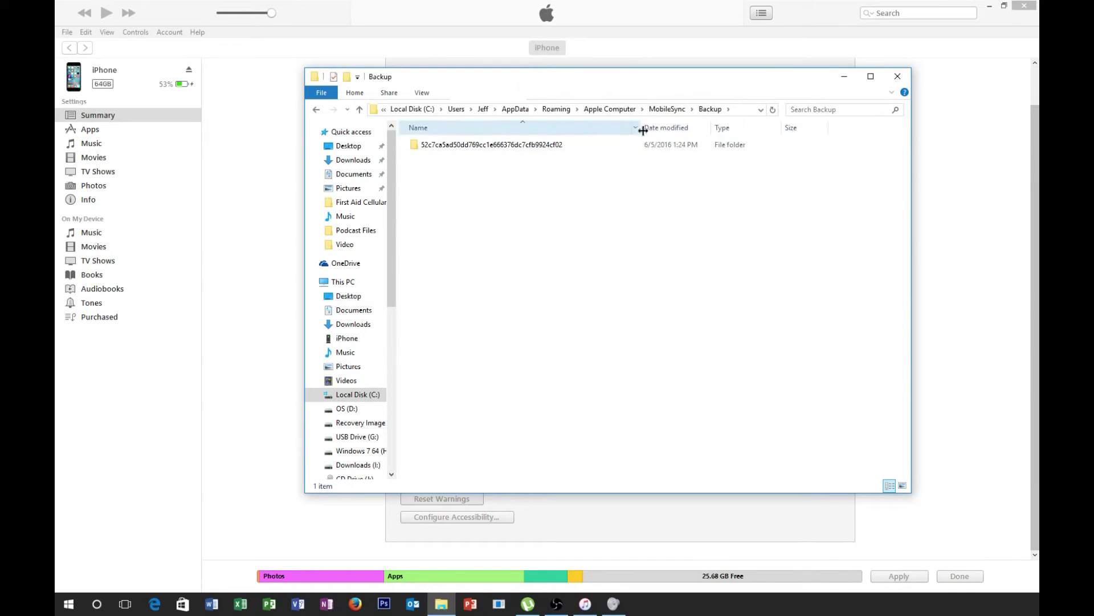
pyautogui.click(562, 147)
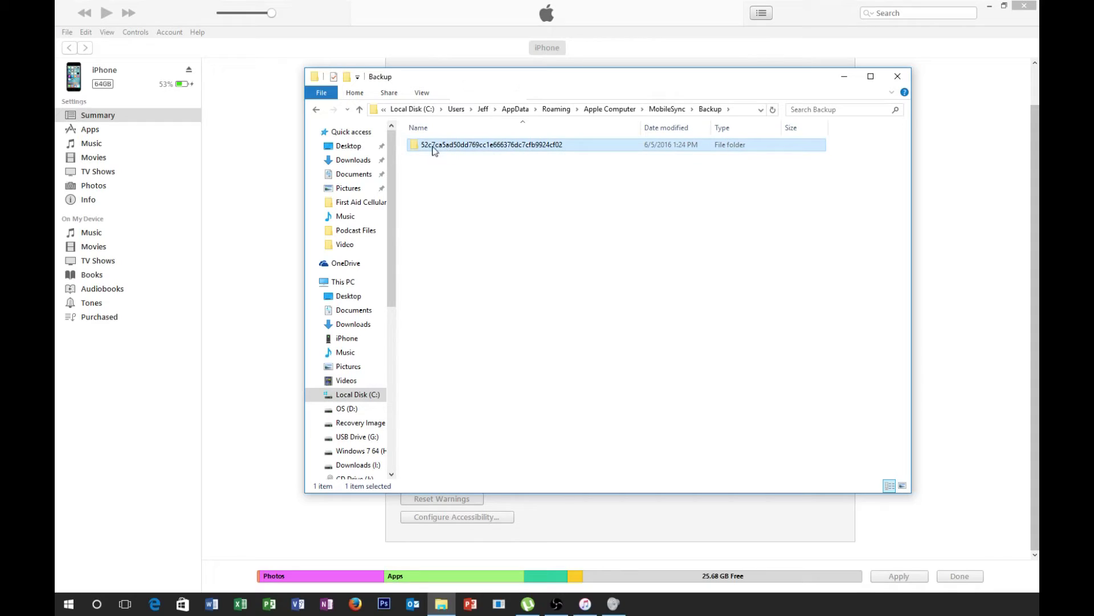
pyautogui.doubleClick(472, 146)
# - Sort the 10,379 backup files largest first, scroll through them, then close File Explorer
pyautogui.scroll(-20, 504, 244)
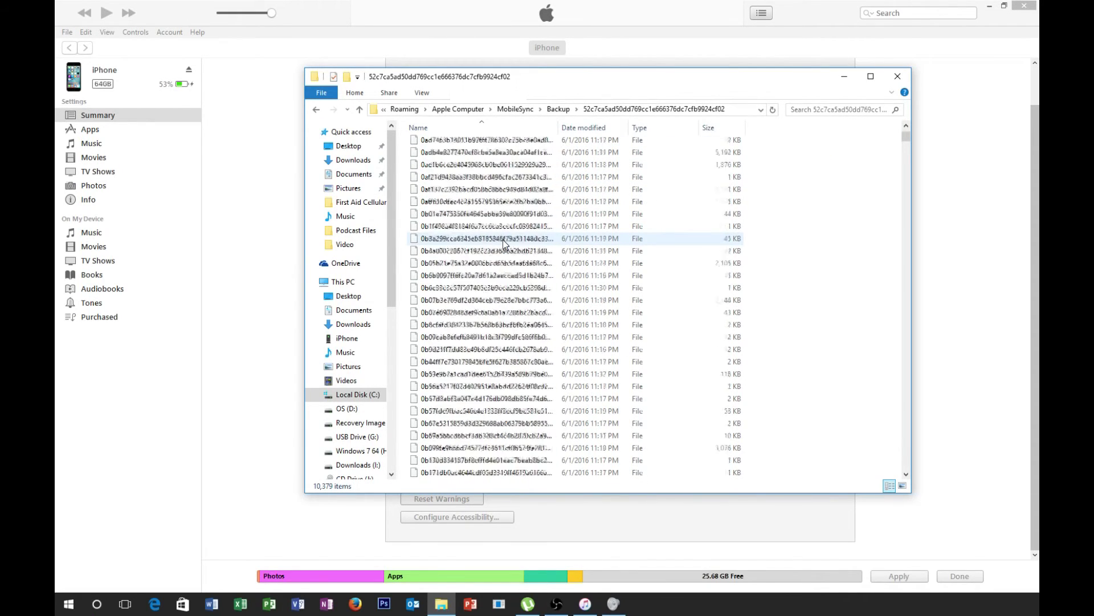
pyautogui.scroll(10, 505, 244)
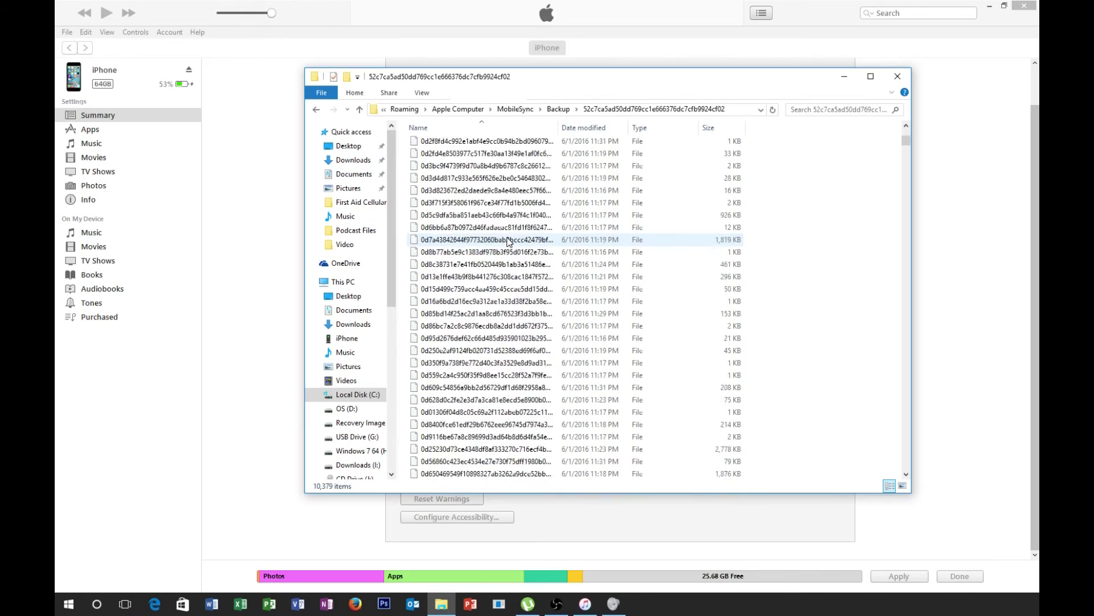
pyautogui.click(715, 127)
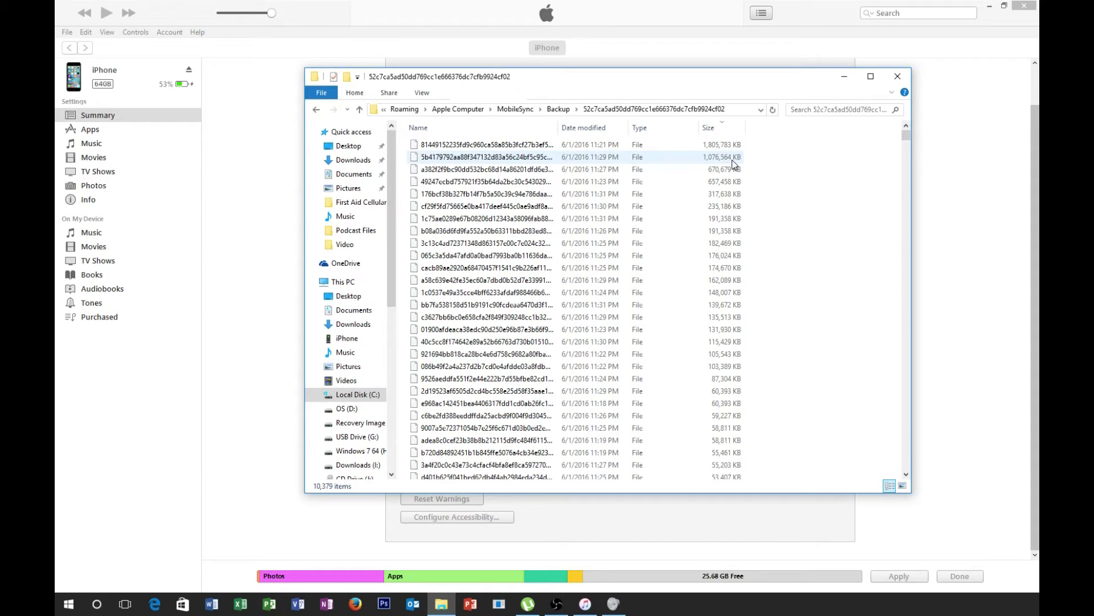
pyautogui.scroll(-20, 728, 276)
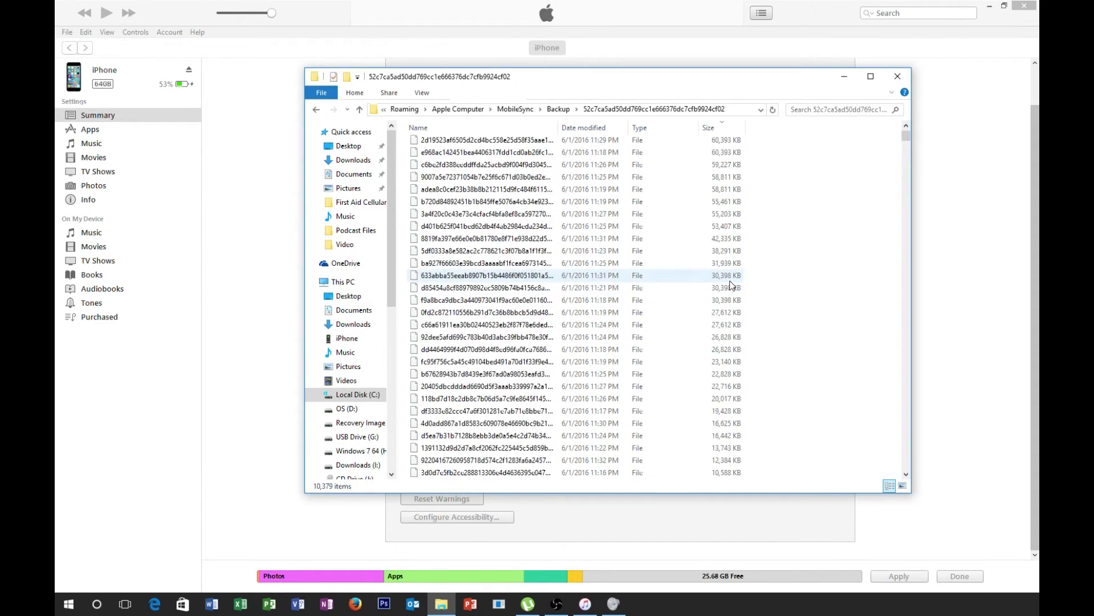
pyautogui.scroll(-10, 729, 287)
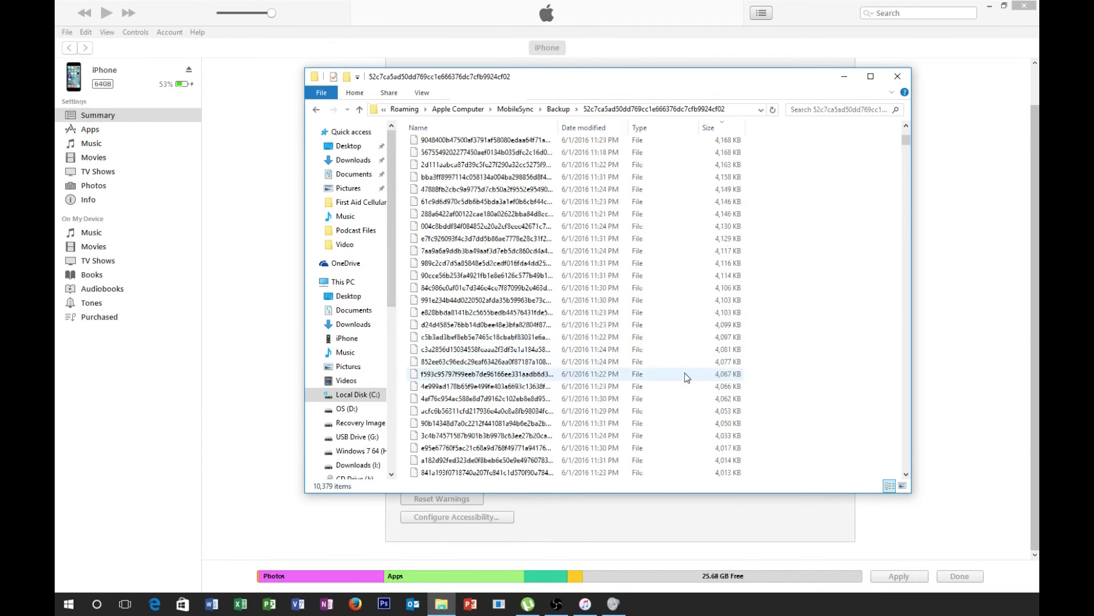
pyautogui.scroll(-15, 684, 374)
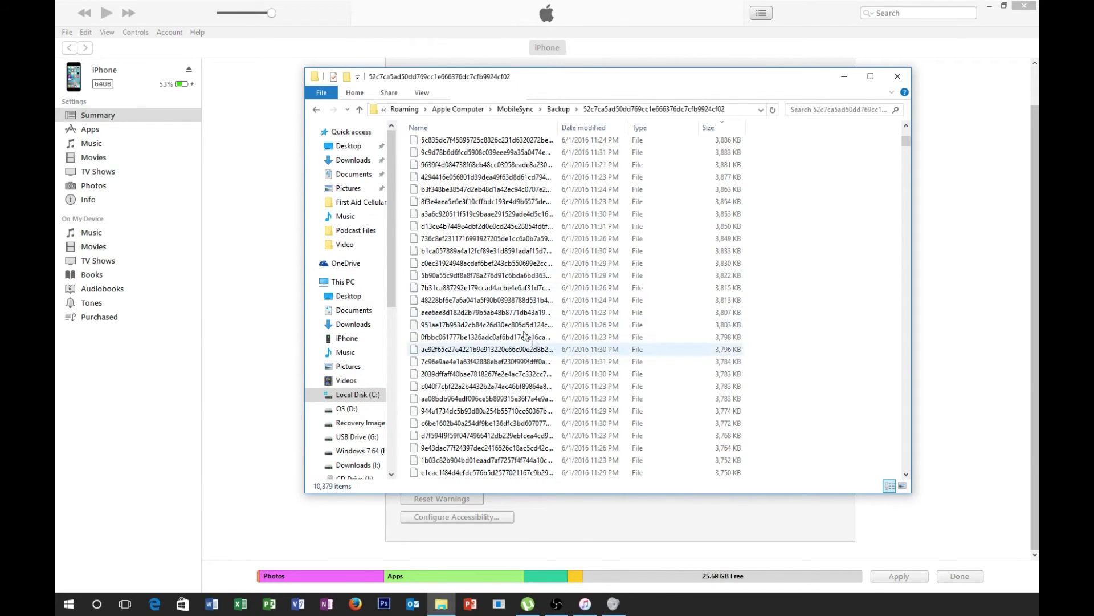
pyautogui.moveTo(906, 143); pyautogui.dragTo(908, 478)
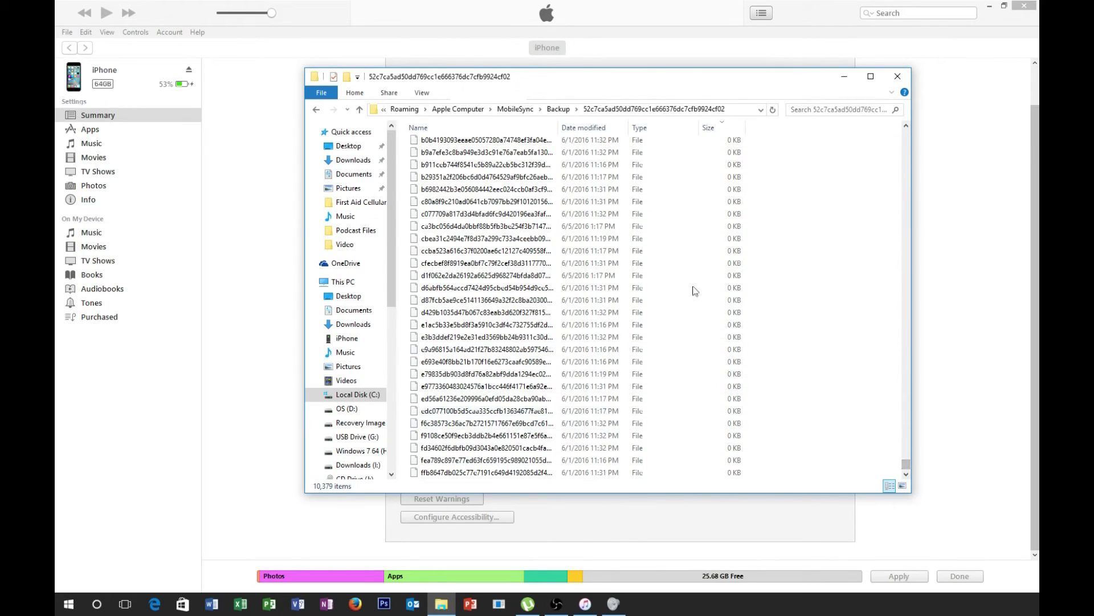
pyautogui.click(896, 79)
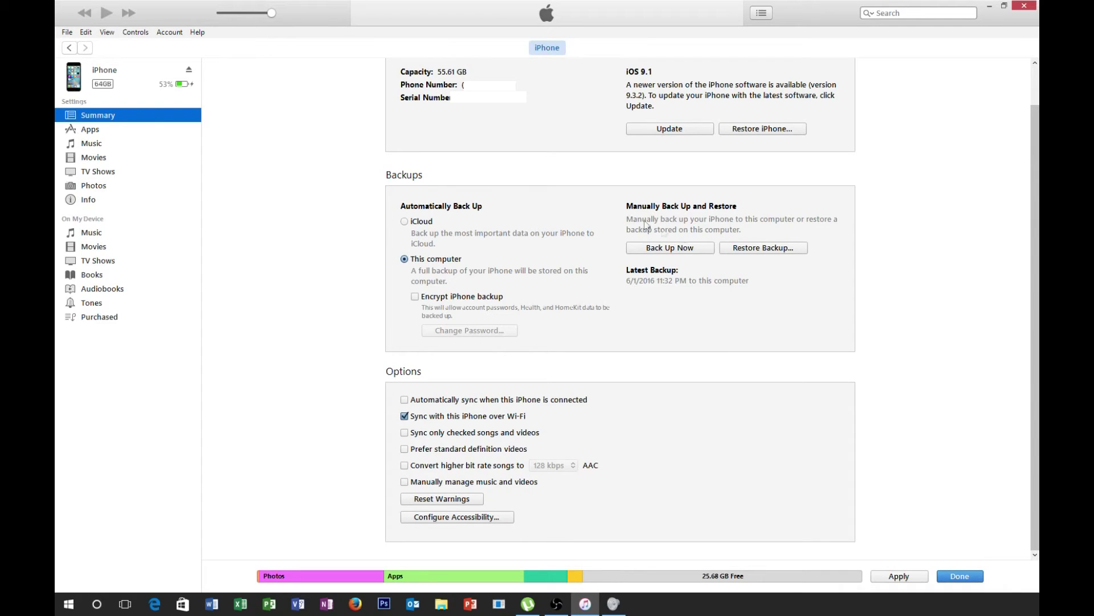
# - Glance at the iTunes Account menu and dismiss it without choosing anything
pyautogui.click(168, 33)
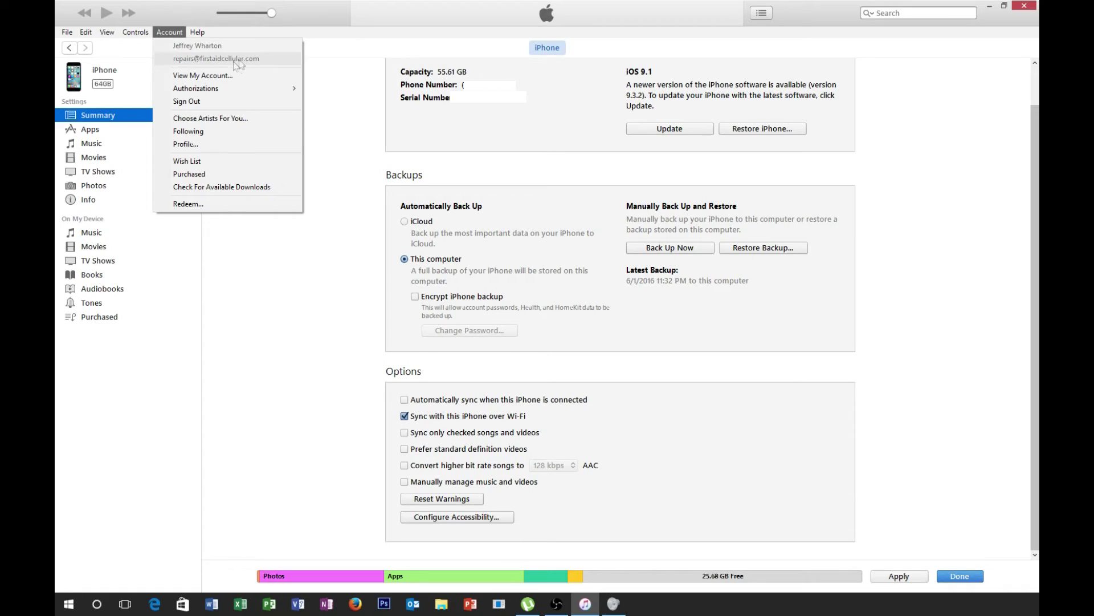
pyautogui.click(337, 261)
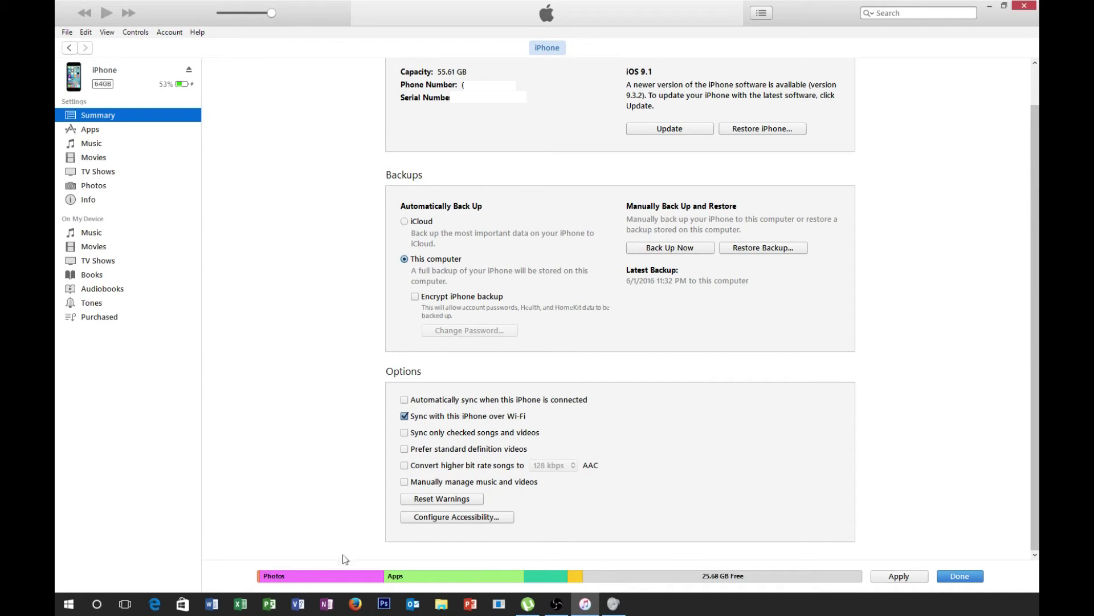
pyautogui.moveTo(322, 581)
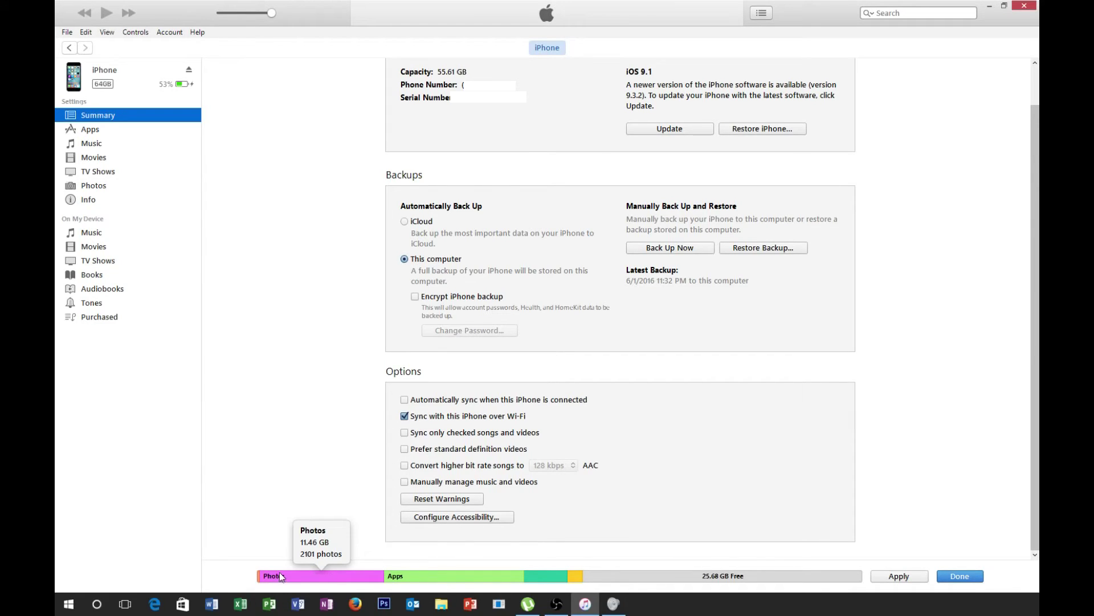
pyautogui.moveTo(582, 578)
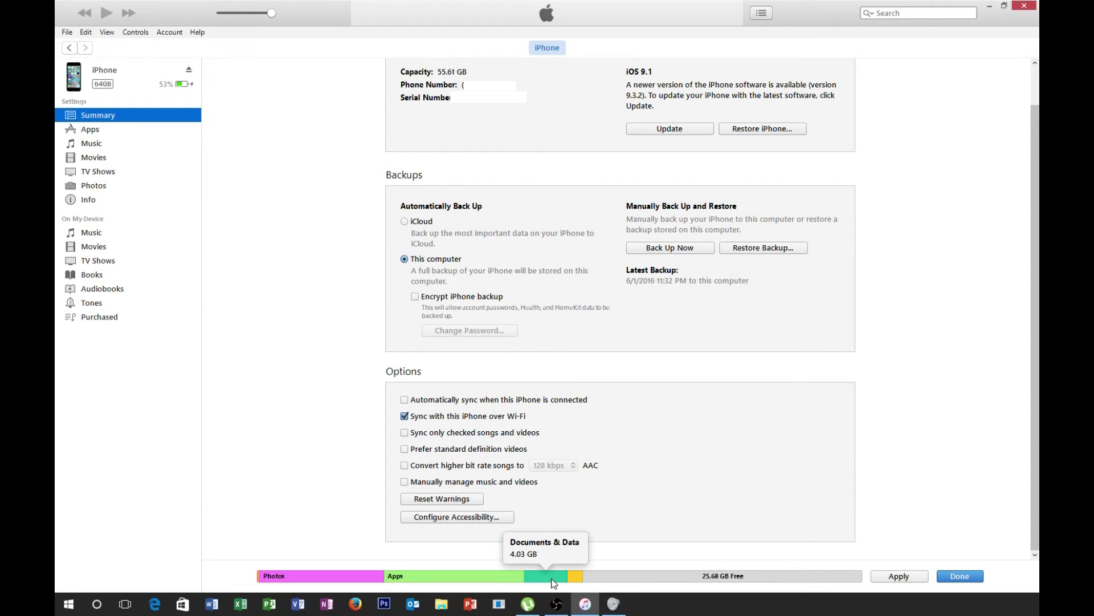
pyautogui.moveTo(512, 582)
pyautogui.moveTo(355, 581)
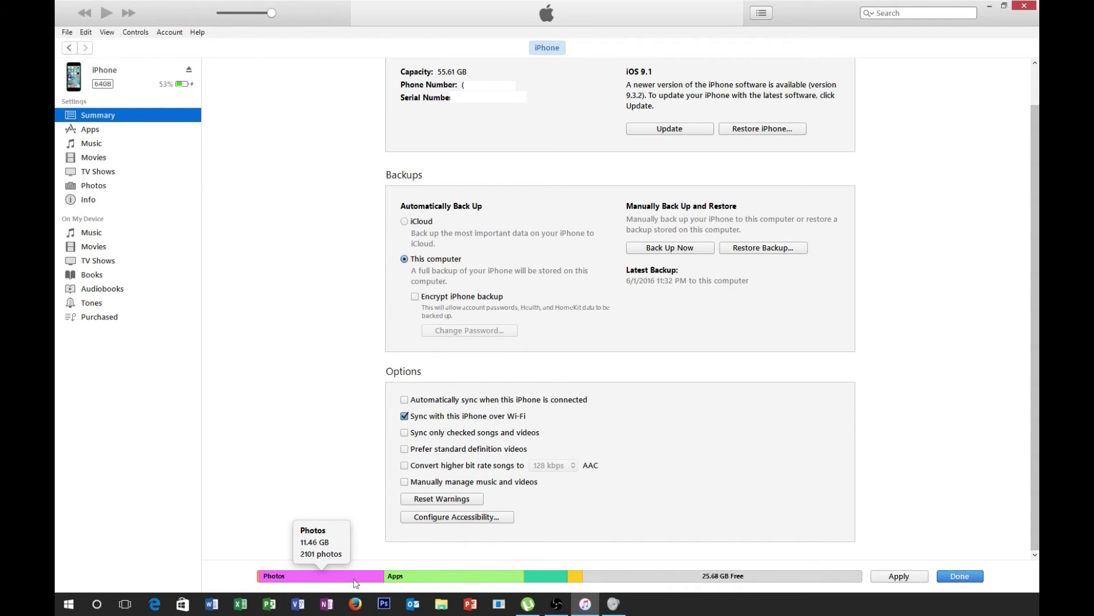
pyautogui.moveTo(261, 579)
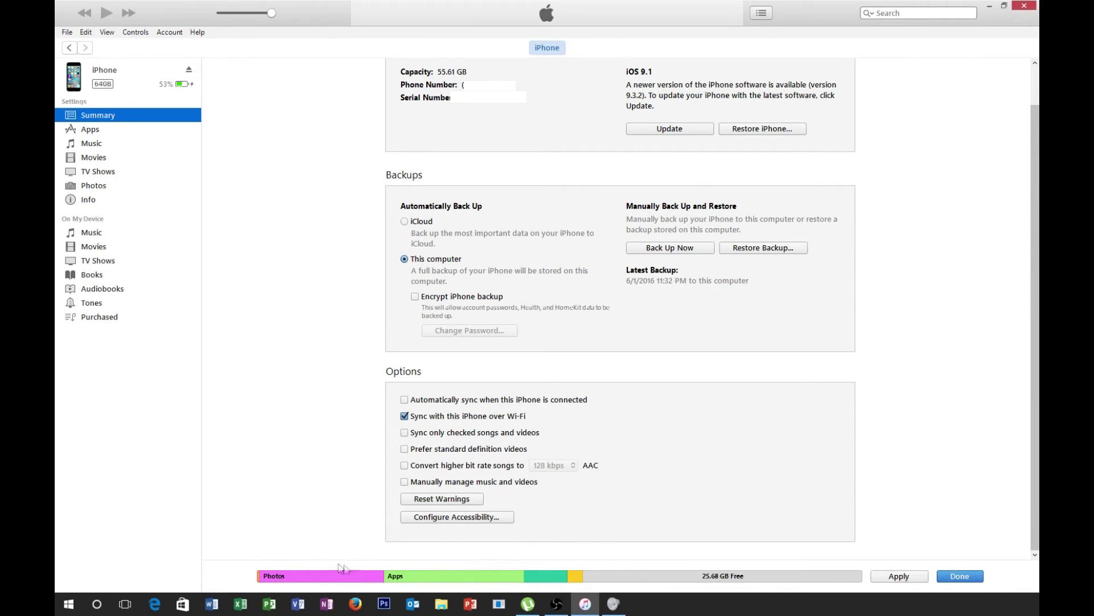
pyautogui.moveTo(446, 576)
pyautogui.click(1024, 9)
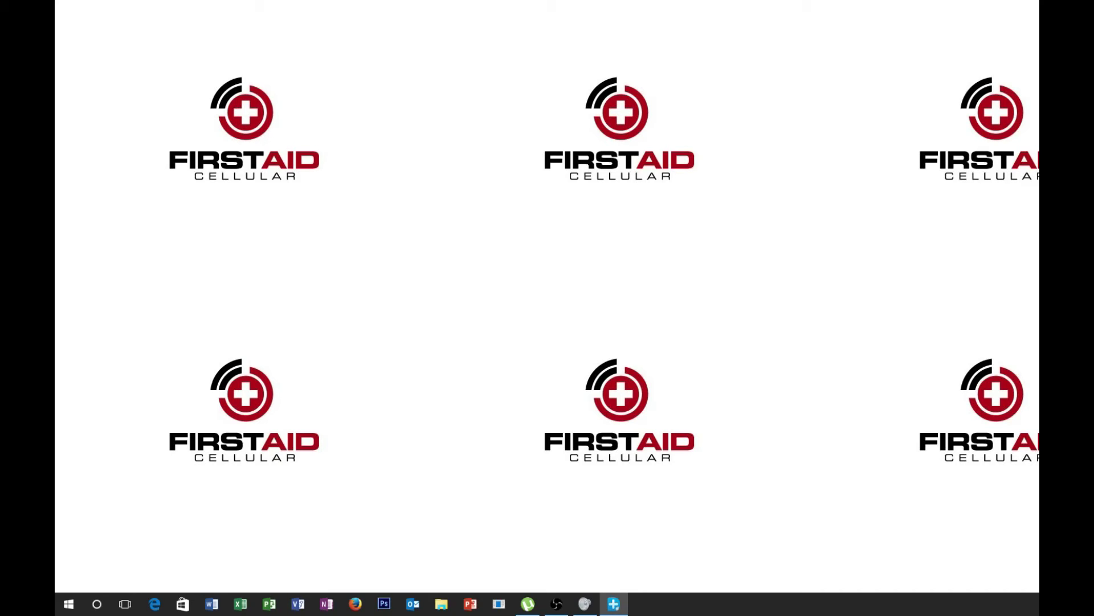
# - Drag the Dr.Fone window to the centre of the screen
pyautogui.moveTo(1039, 105); pyautogui.dragTo(713, 44)
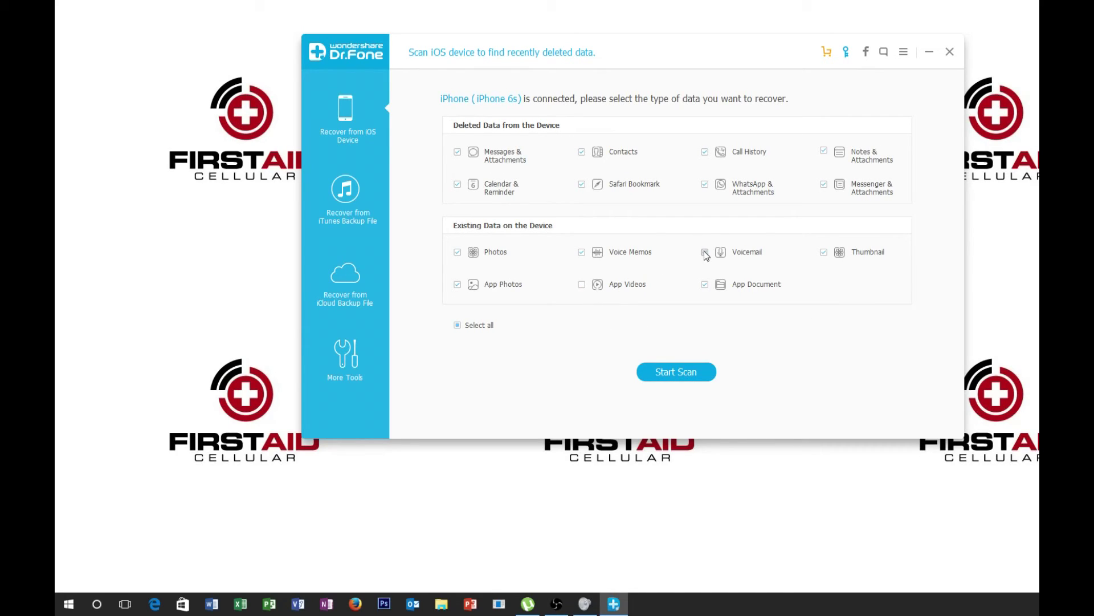
# - Uncheck App Videos under Existing Data on the Device
pyautogui.click(582, 286)
# - List the iTunes backups, including the 11.70 GB iPhone 6s backup, then switch to iCloud backup recovery
pyautogui.click(348, 198)
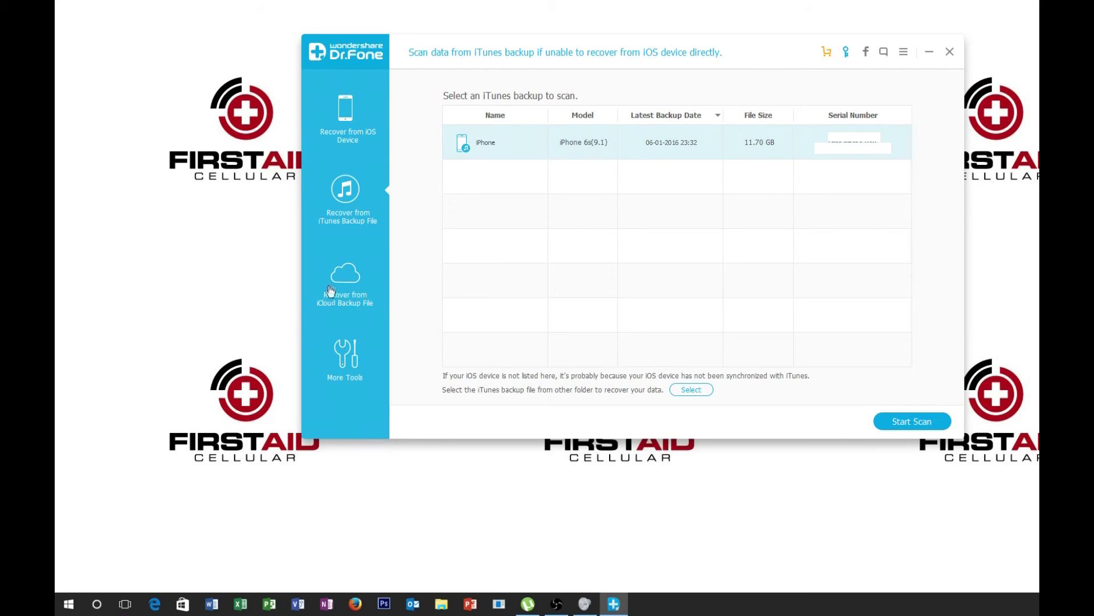
pyautogui.click(351, 309)
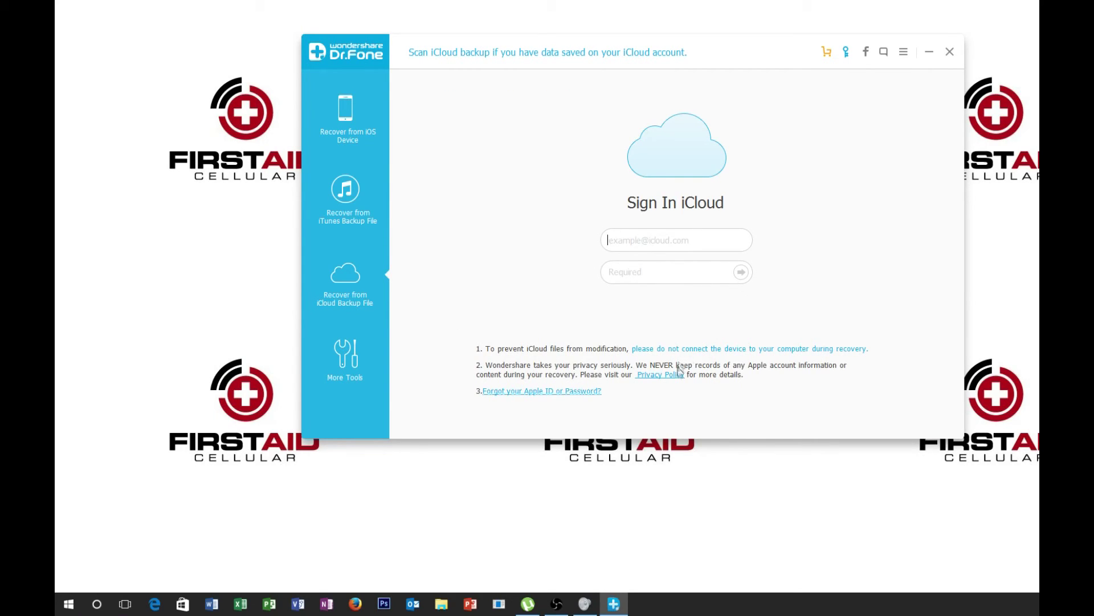
# - Enter the Apple ID e-mail and account password in the Sign In iCloud form and submit
pyautogui.click(688, 249)
pyautogui.click(688, 272)
pyautogui.write('•')
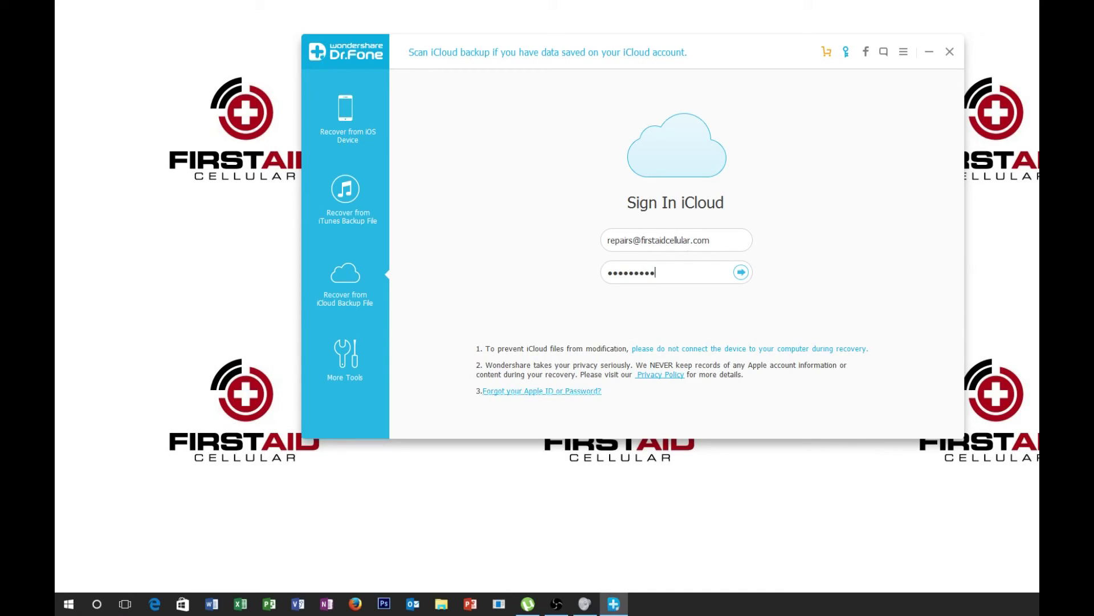
pyautogui.press('Return')
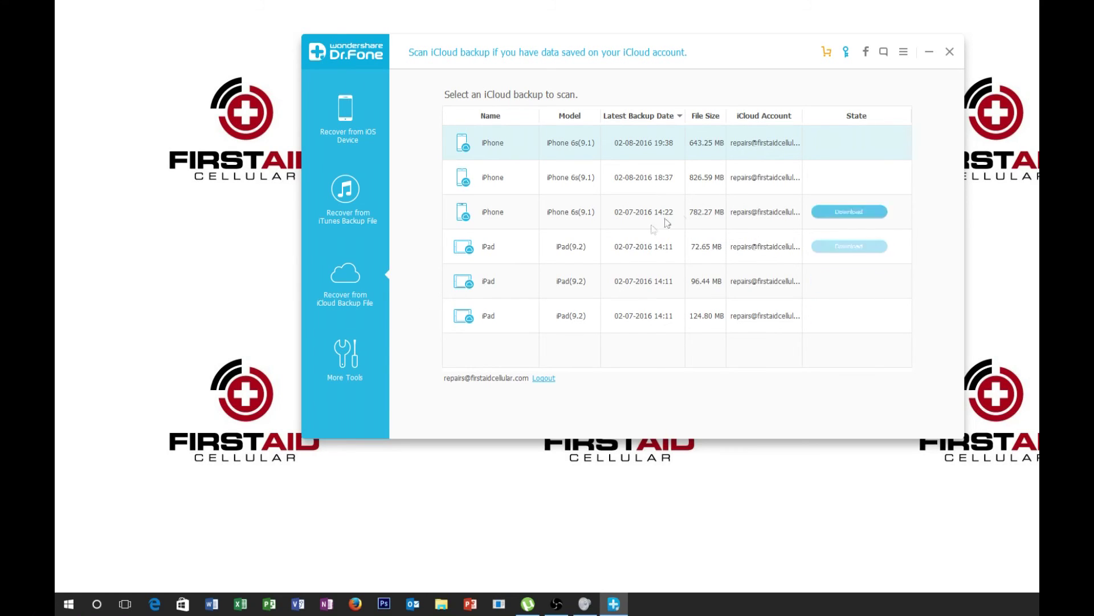
# - Review the six iCloud backups for iPhone 6s and iPad, then go to More Tools
pyautogui.moveTo(782, 289)
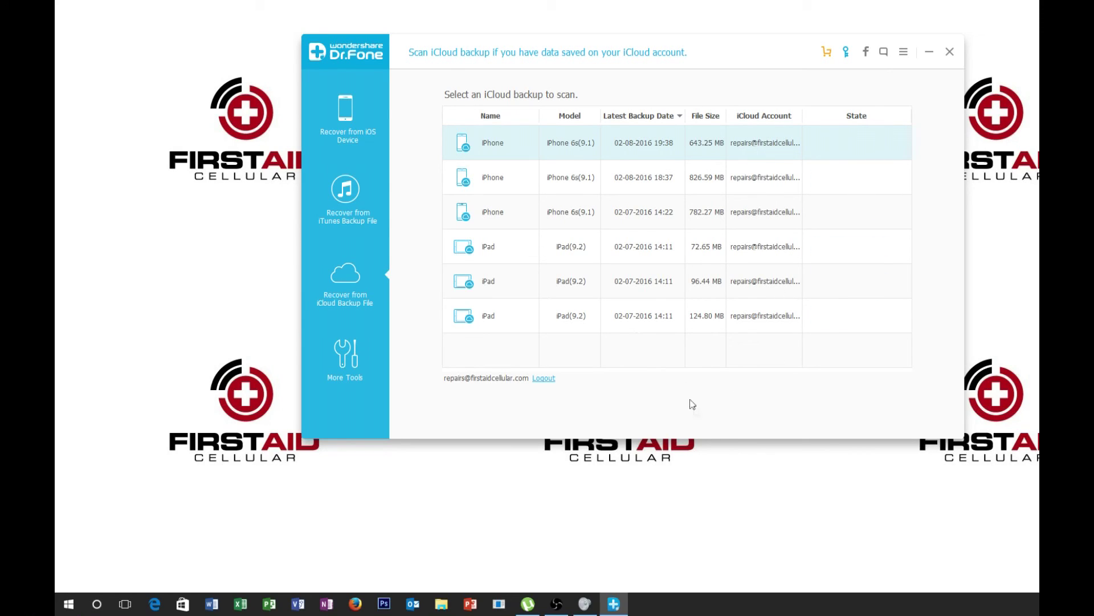
pyautogui.moveTo(648, 323)
pyautogui.click(342, 365)
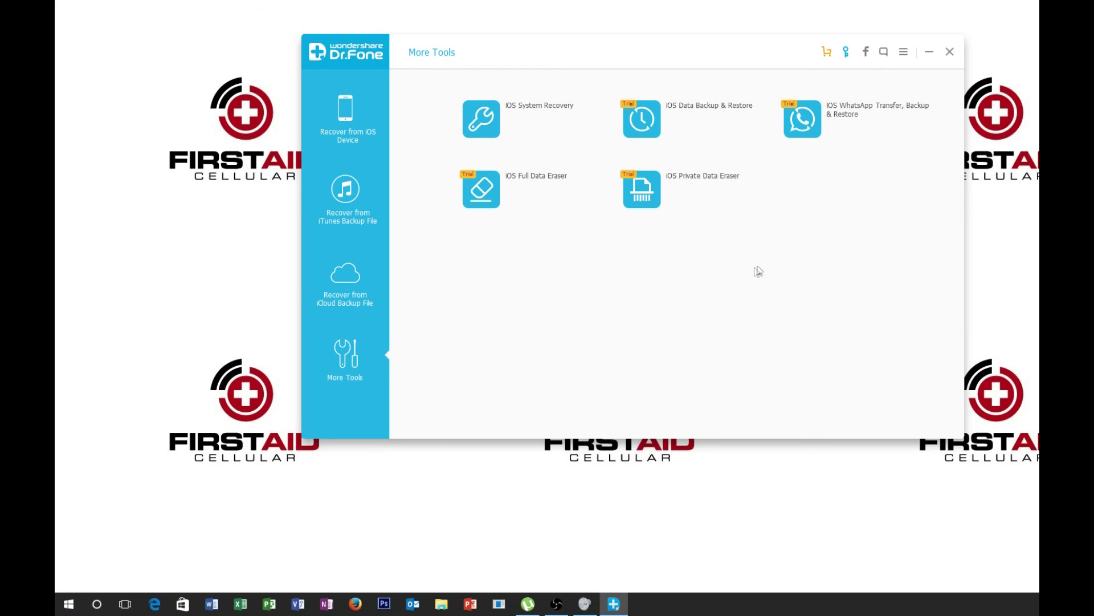
# - Return to Dr.Fone's iOS-device recovery page listing data types to scan on the iPhone 6s
pyautogui.click(340, 117)
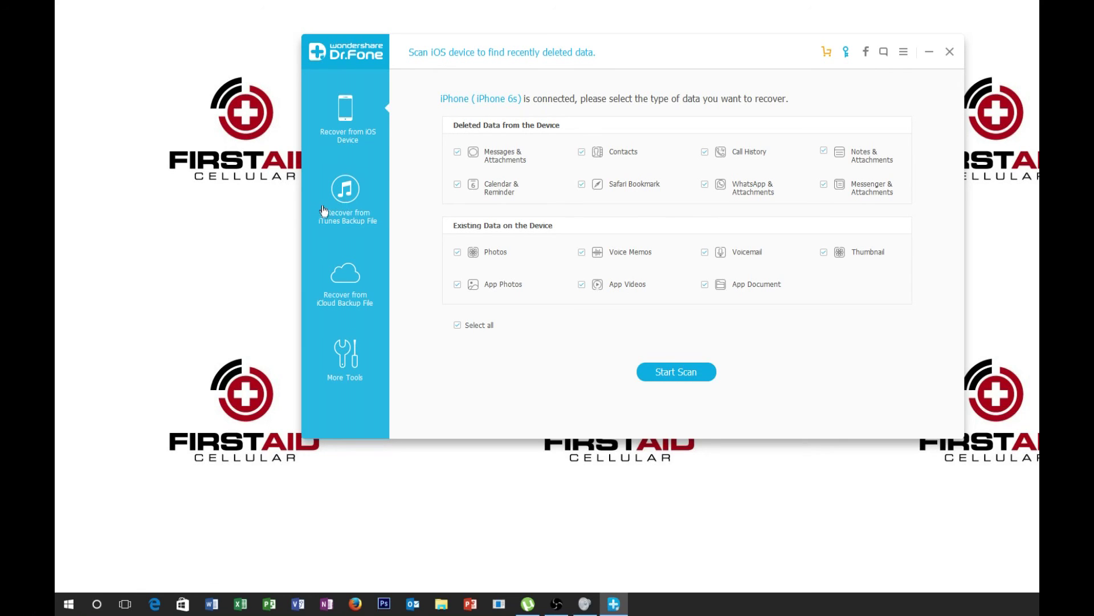
# - Show the six iCloud backups, the newest an iPhone 6s backup of 643.25 MB from 02-08-2016
pyautogui.click(348, 294)
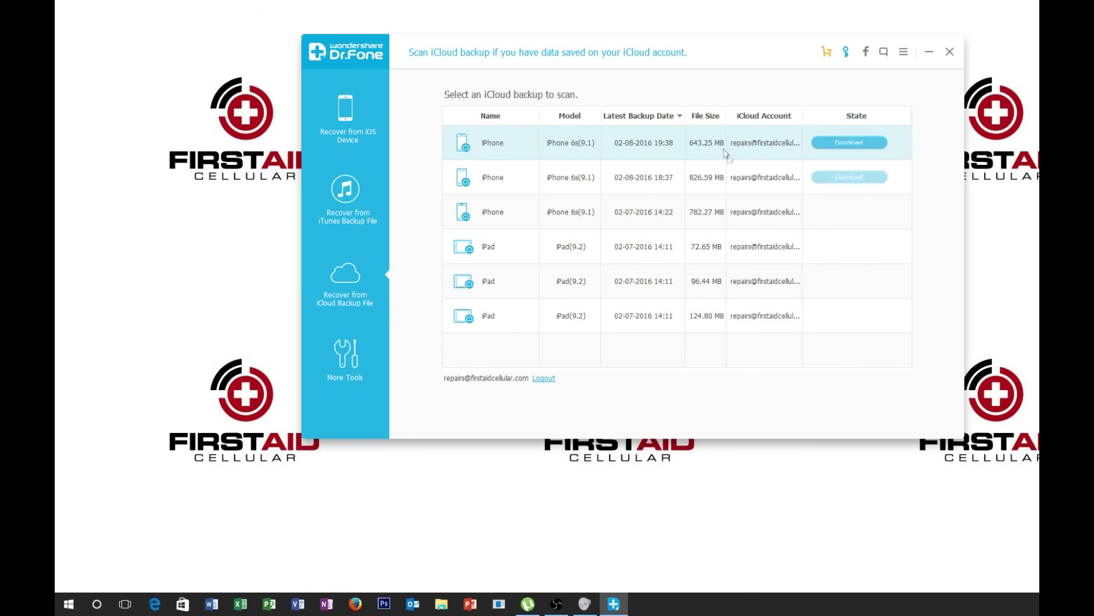
pyautogui.moveTo(821, 144)
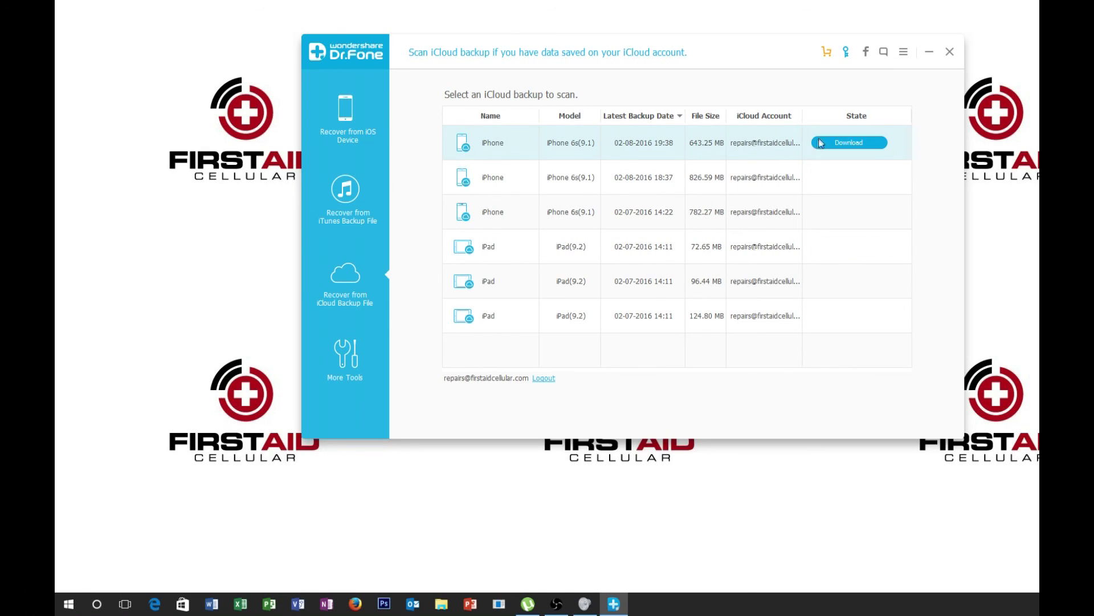